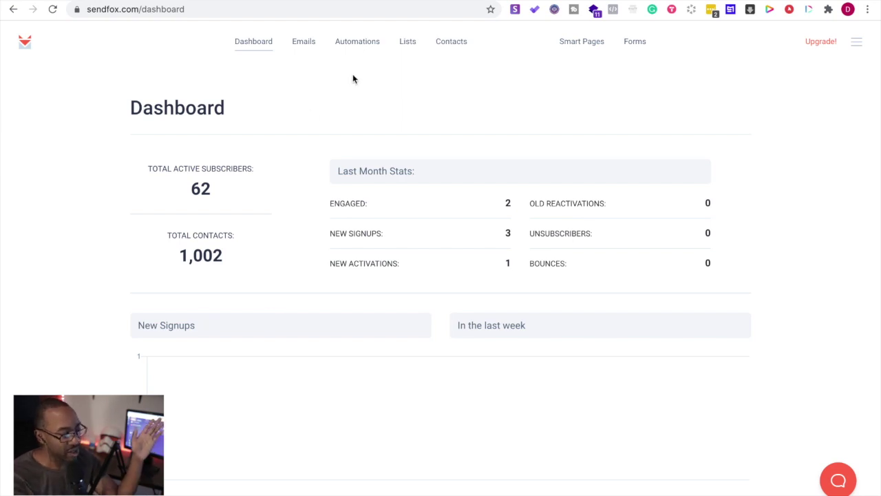
Step: Open the Smart Pages list and start the Smart Page Assistant
left_click(574, 46)
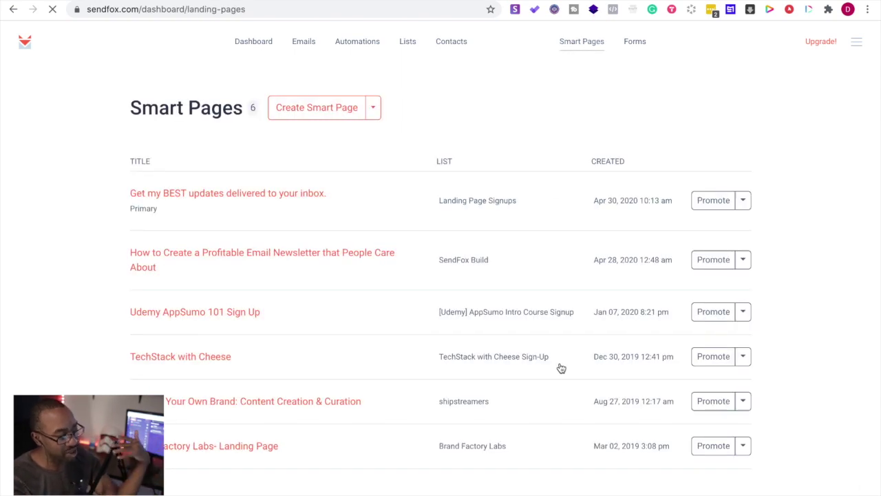
scroll(556, 381, "down", 3)
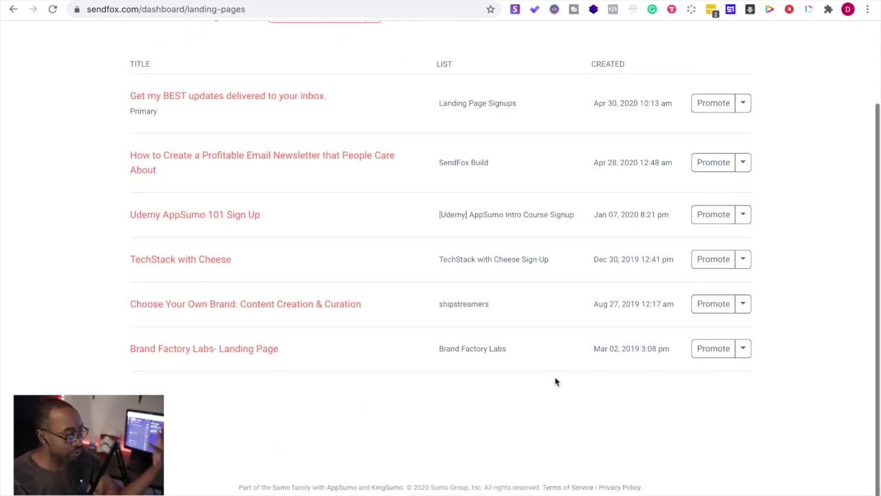
scroll(424, 312, "up", 3)
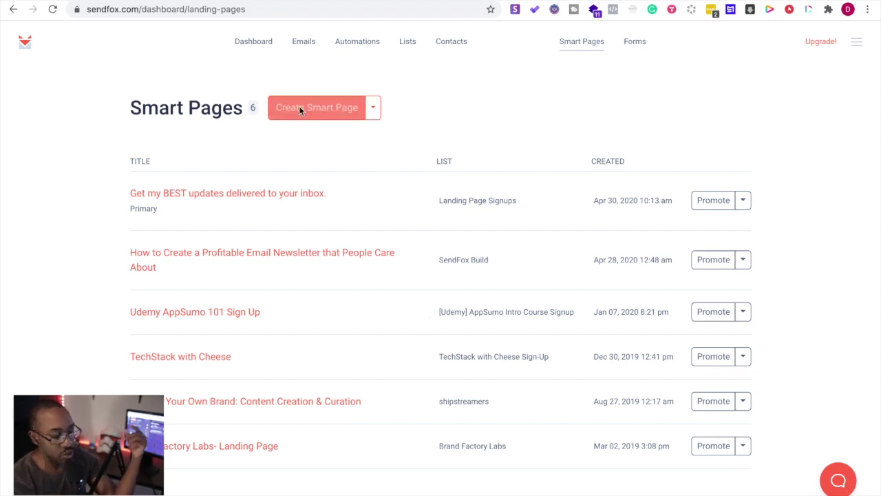
left_click(374, 113)
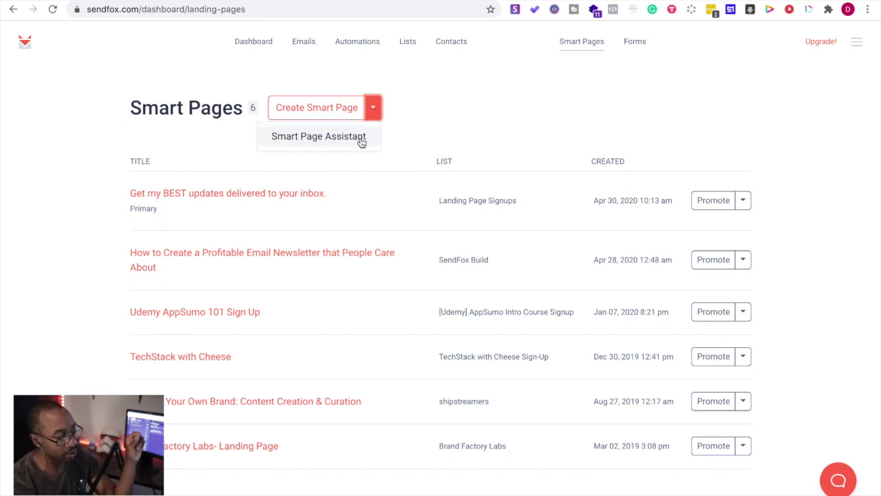
left_click(310, 142)
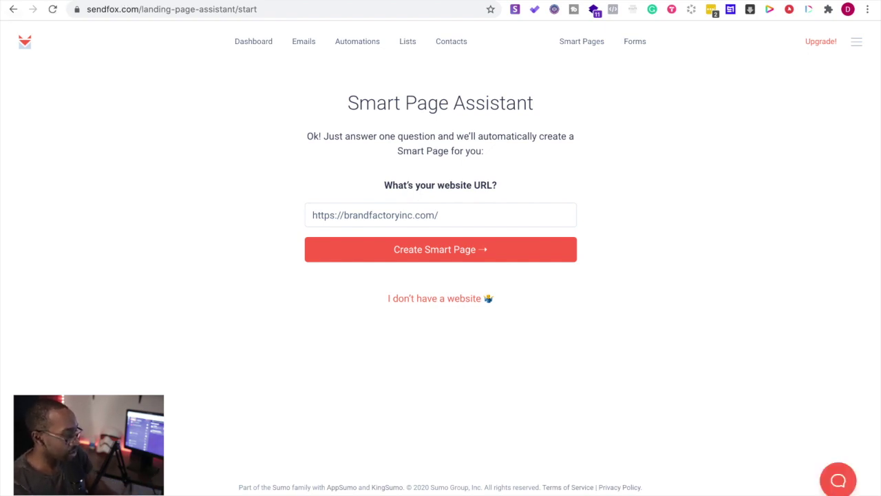
Step: Enter thebuildwithmeshow.com as the address in a new browser tab and copy it
key("ctrl+t")
type("t")
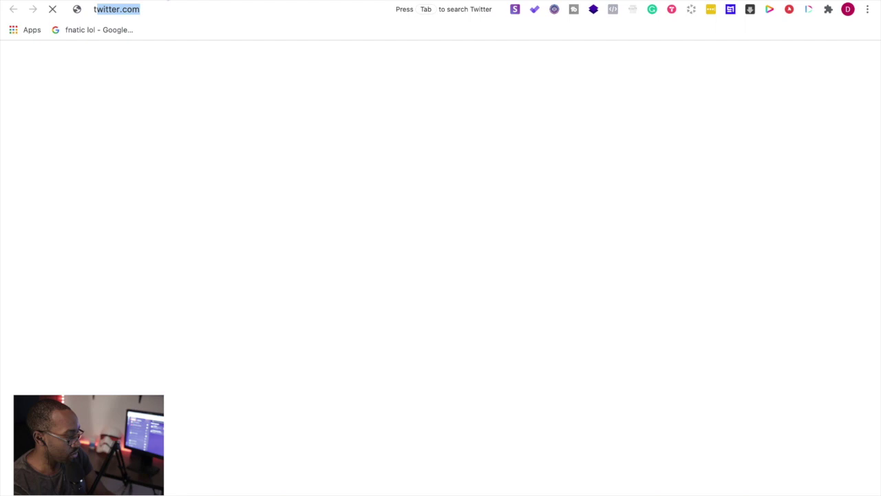
type("hebuil")
left_click(225, 8)
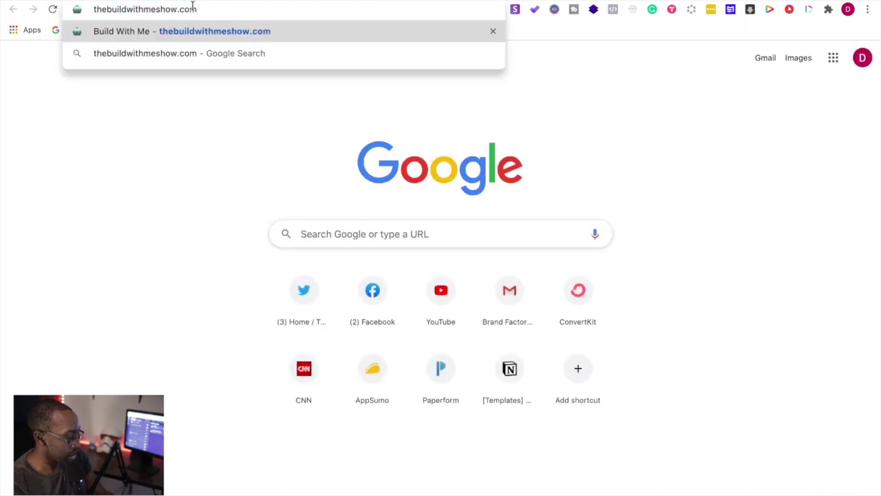
triple_click(193, 7)
key("ctrl+c")
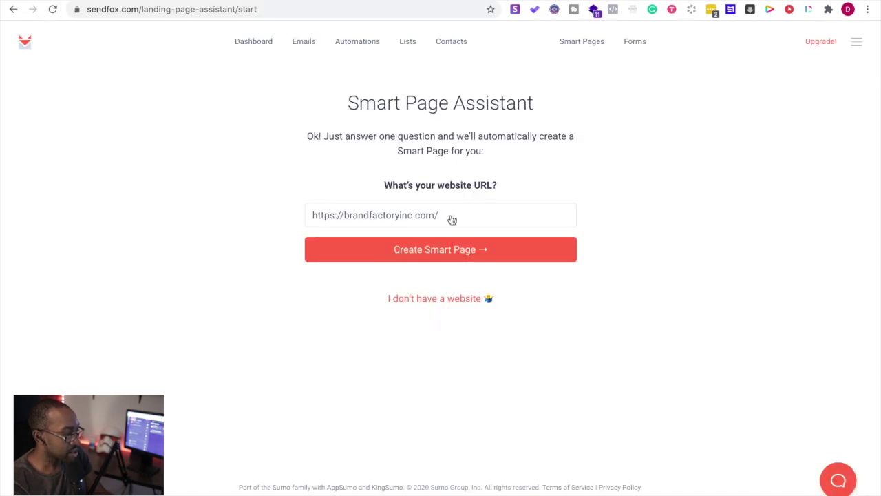
Step: Replace the assistant's website URL with the copied thebuildwithmeshow.com address and create the Smart Page
left_click_drag(449, 218, 250, 209)
key("ctrl+v")
left_click(449, 252)
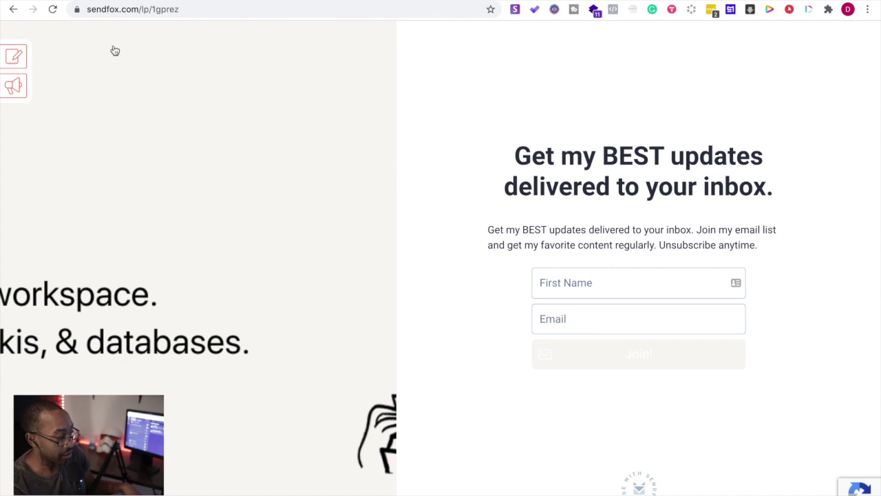
Step: Open the generated Smart Page in the editor and review its visual settings for header, theme color and page image
mouse_move(25, 69)
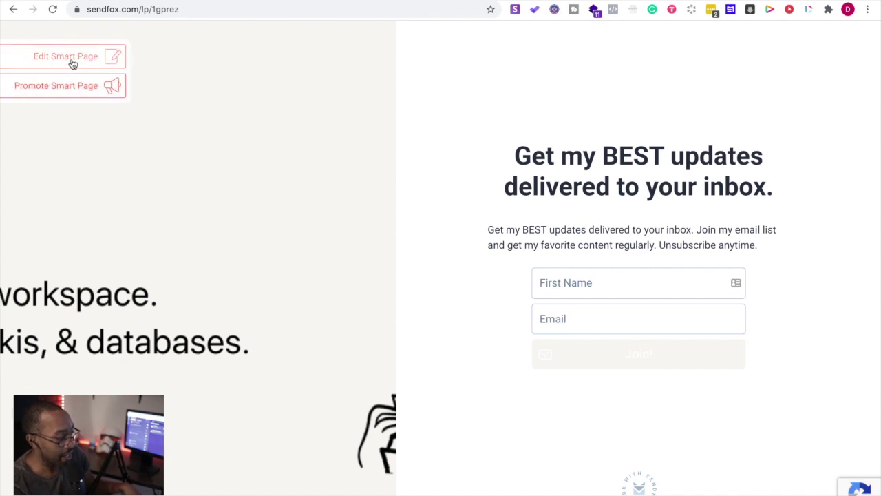
left_click(103, 66)
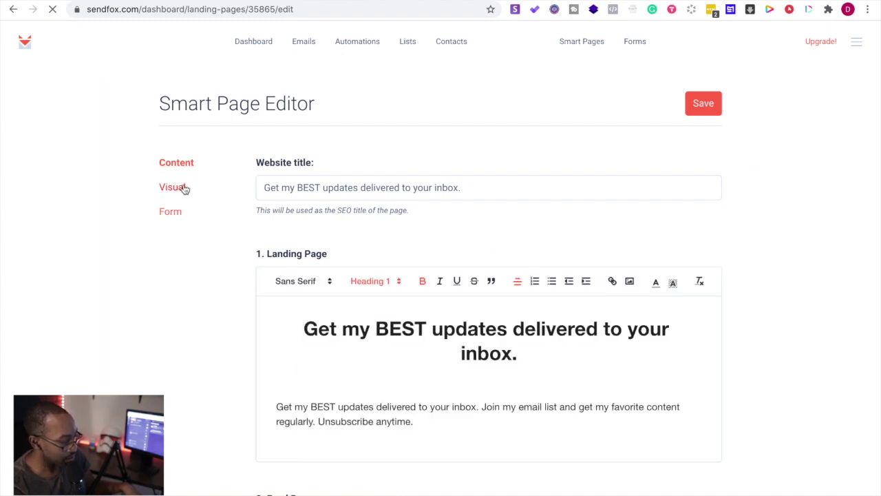
left_click(184, 189)
scroll(279, 333, "down", 1)
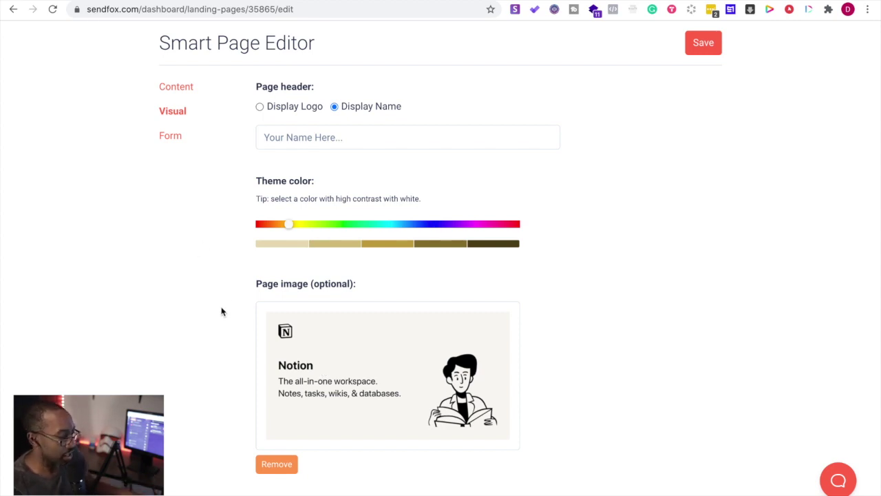
scroll(221, 310, "up", 2)
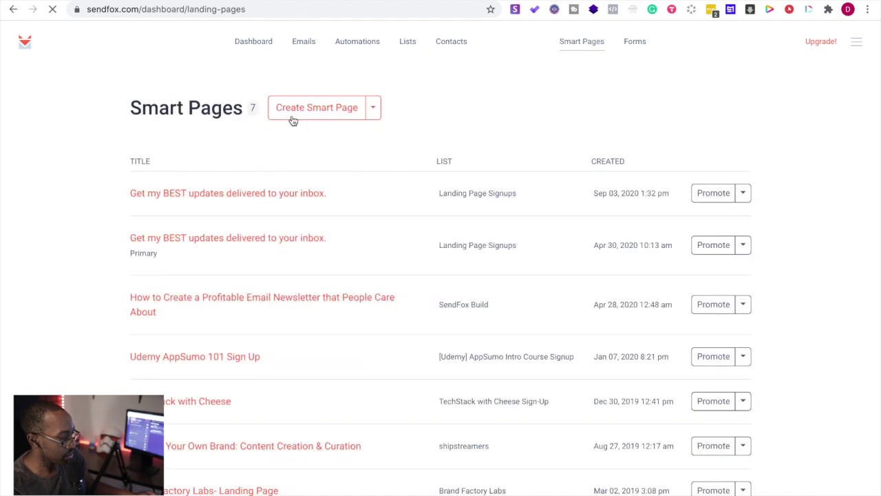
left_click(373, 109)
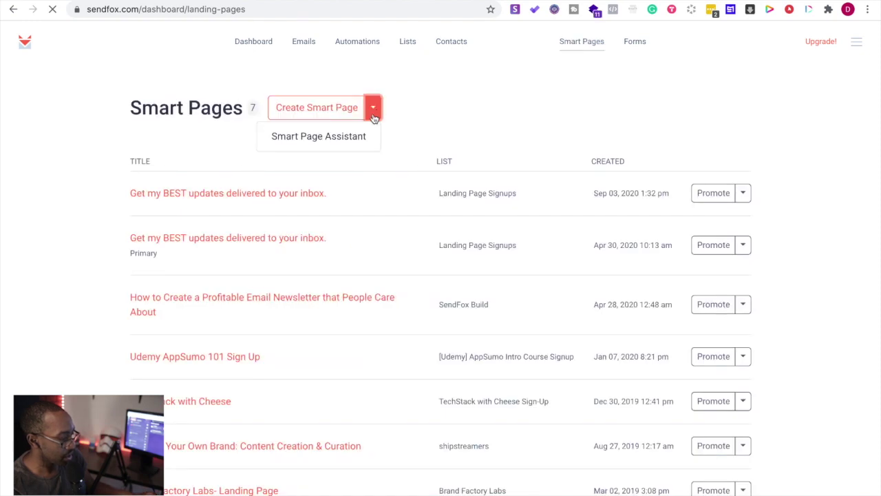
left_click(344, 141)
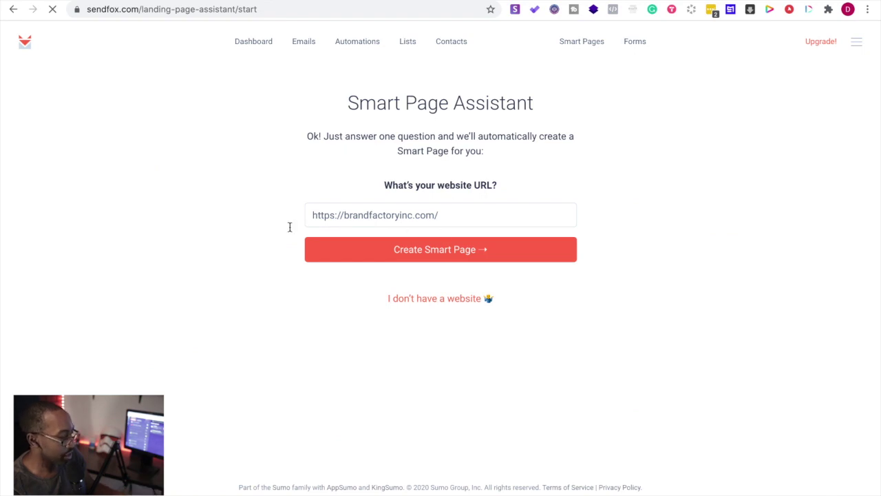
left_click(388, 249)
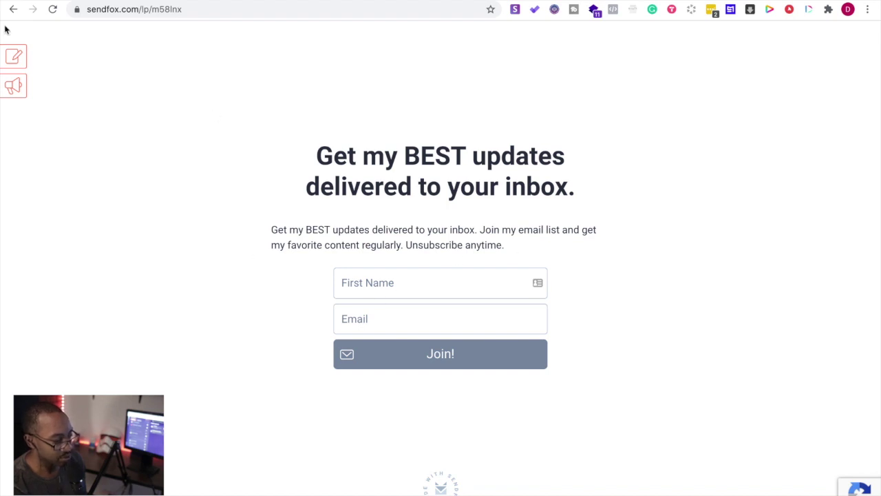
Step: Open the new Smart Page in the editor and examine its landing page content, feed page option and newsletter campaign tags
mouse_move(29, 95)
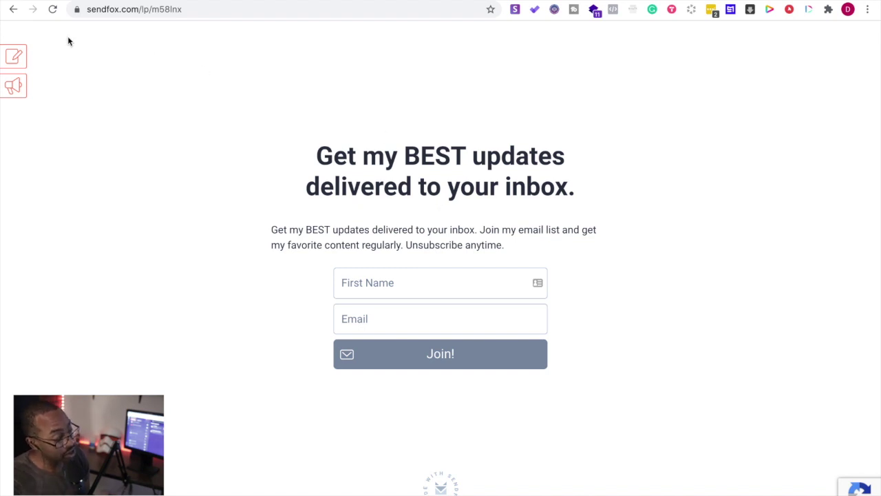
left_click(18, 61)
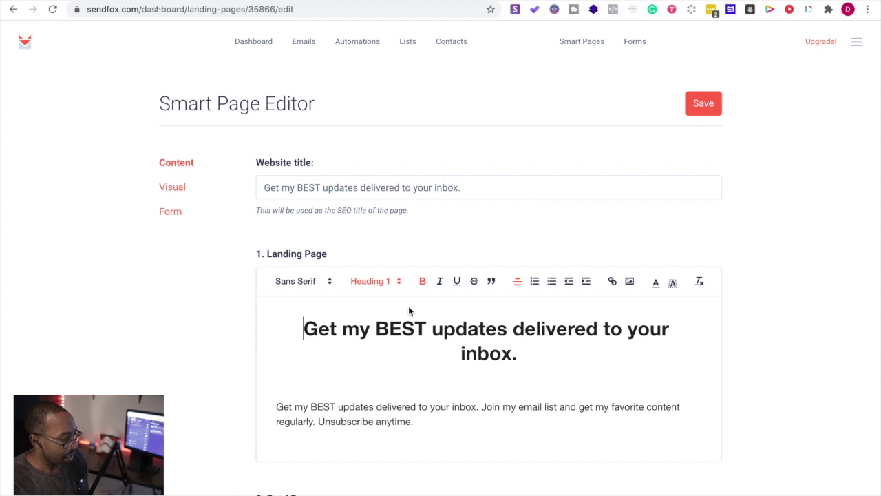
scroll(408, 307, "down", 3)
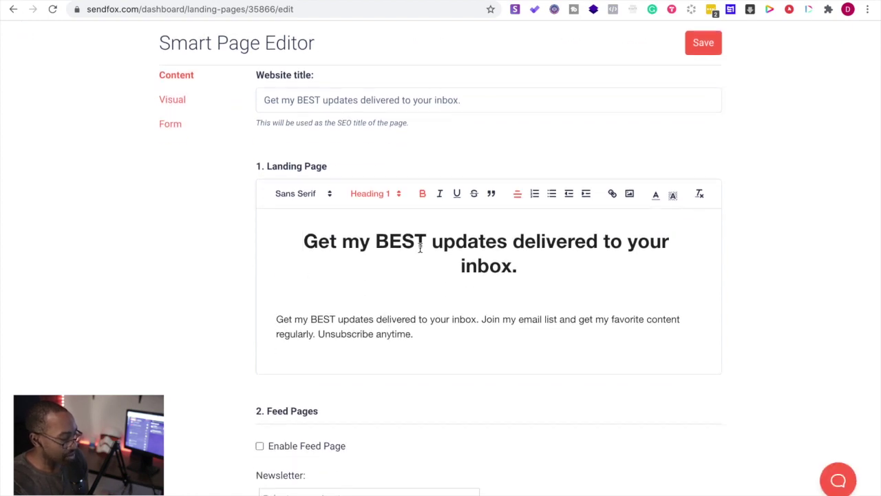
scroll(419, 247, "down", 3)
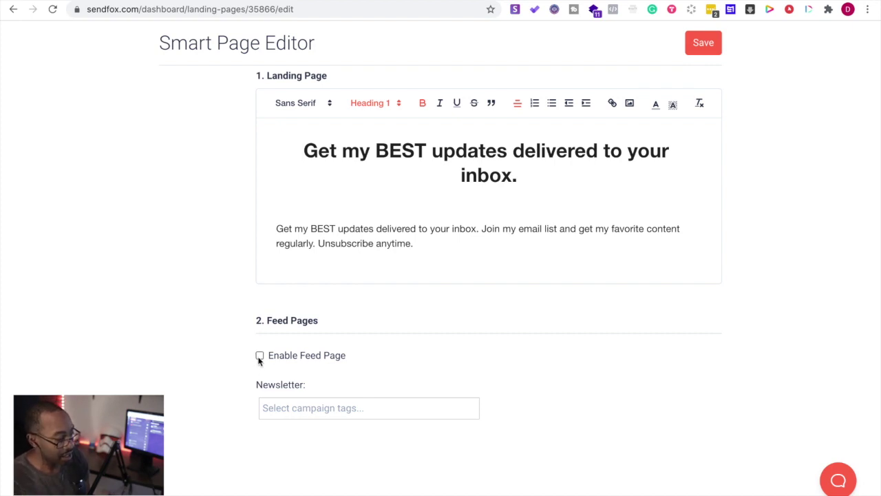
scroll(223, 356, "up", 3)
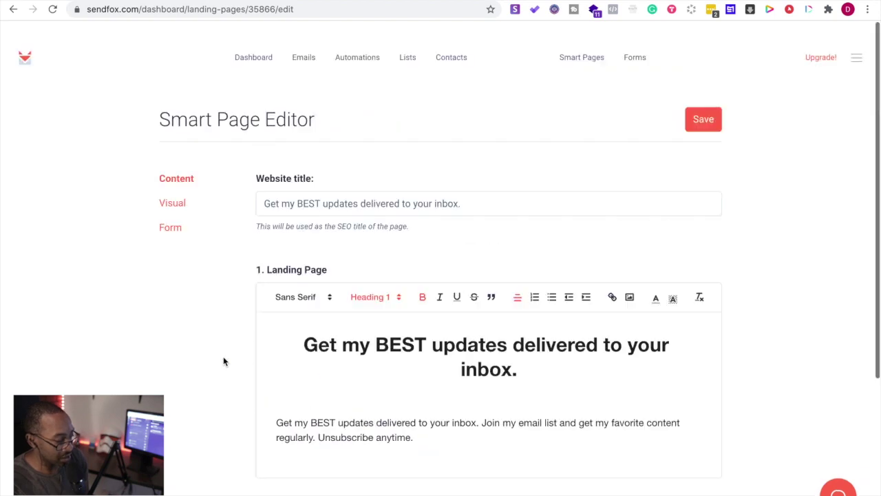
scroll(224, 356, "down", 4)
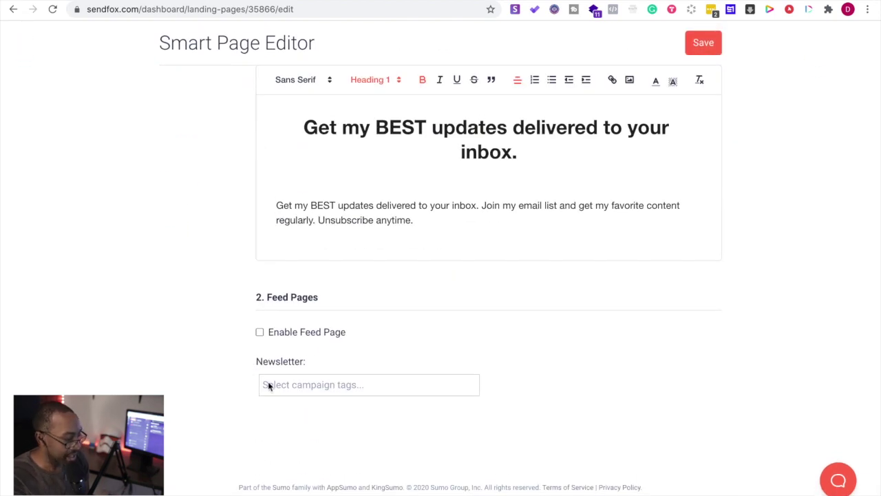
left_click(286, 388)
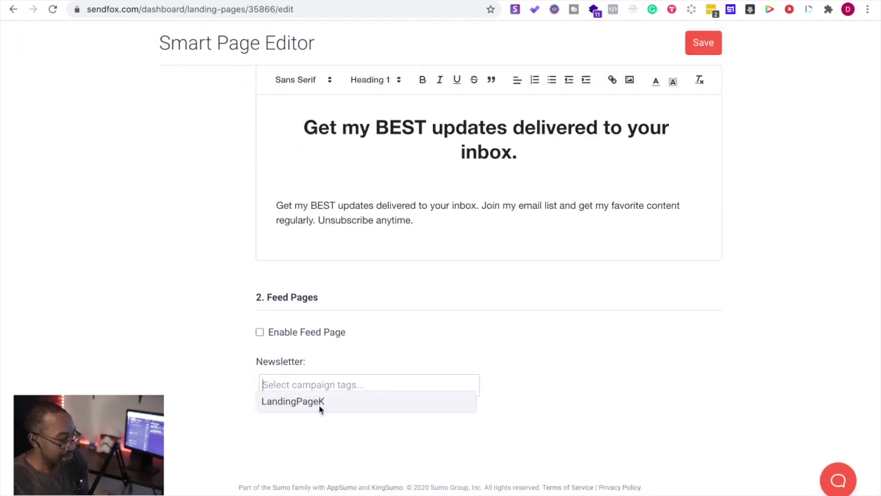
left_click(228, 433)
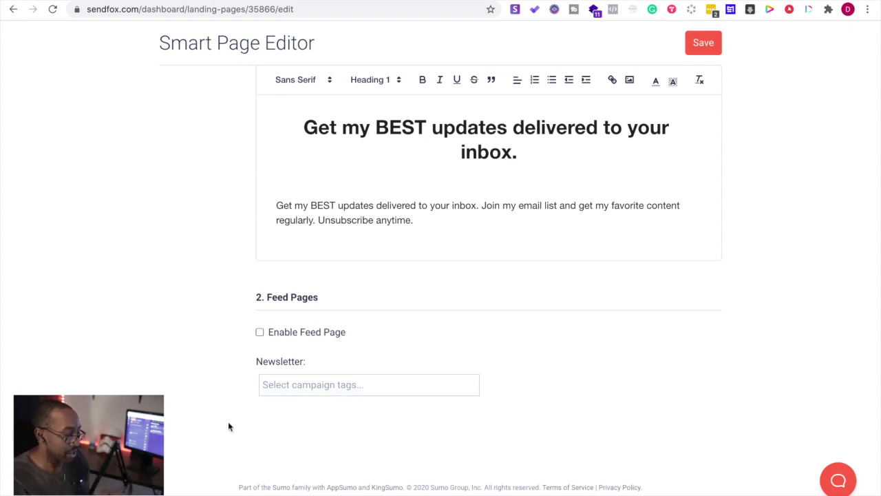
scroll(228, 426, "up", 3)
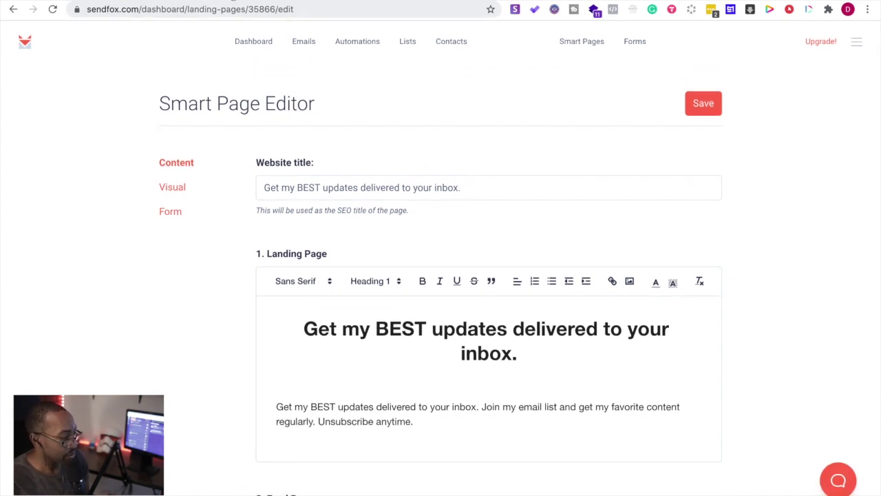
Step: Open the published Smart Page at sendfox.com/doc in another browser tab
key("ctrl+t")
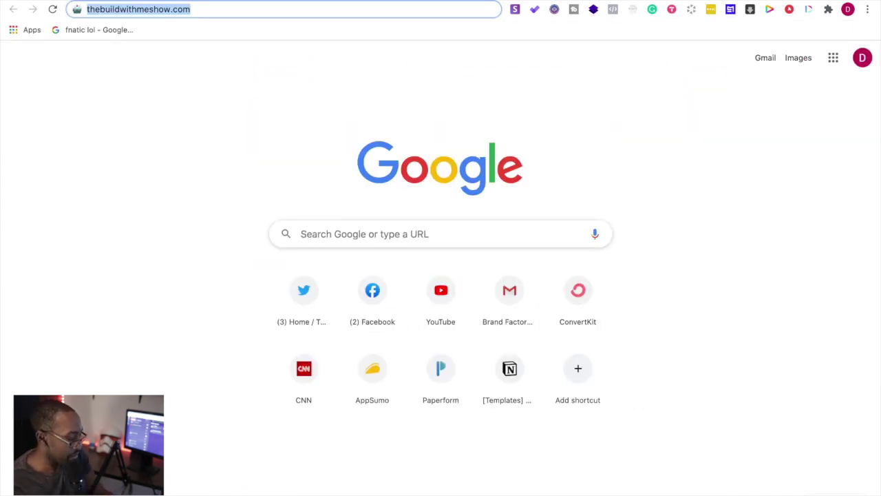
type("sendfox.co")
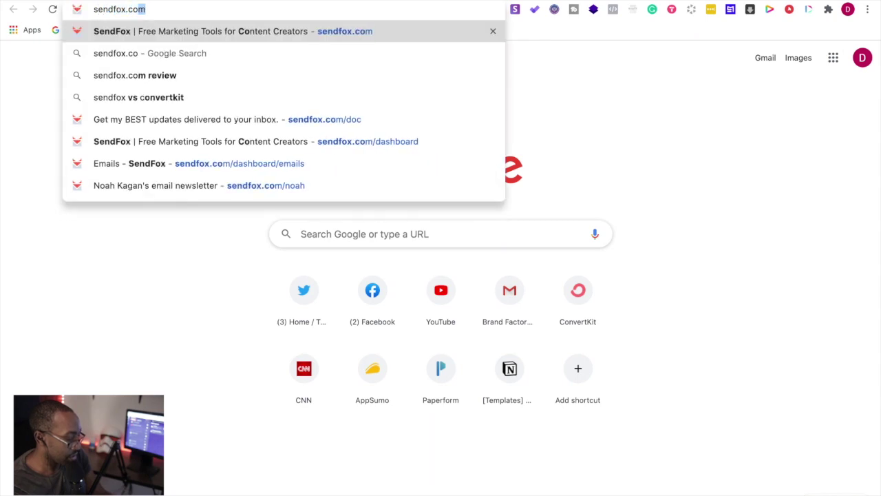
type("m/doc")
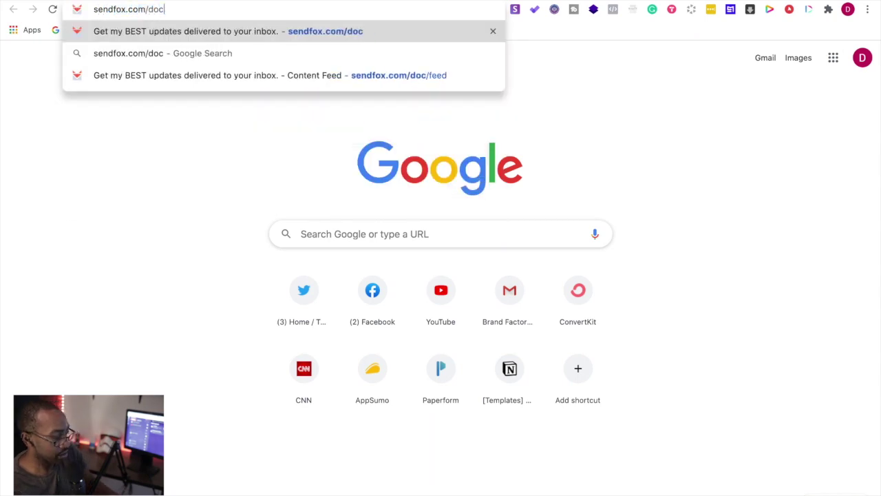
key("Return")
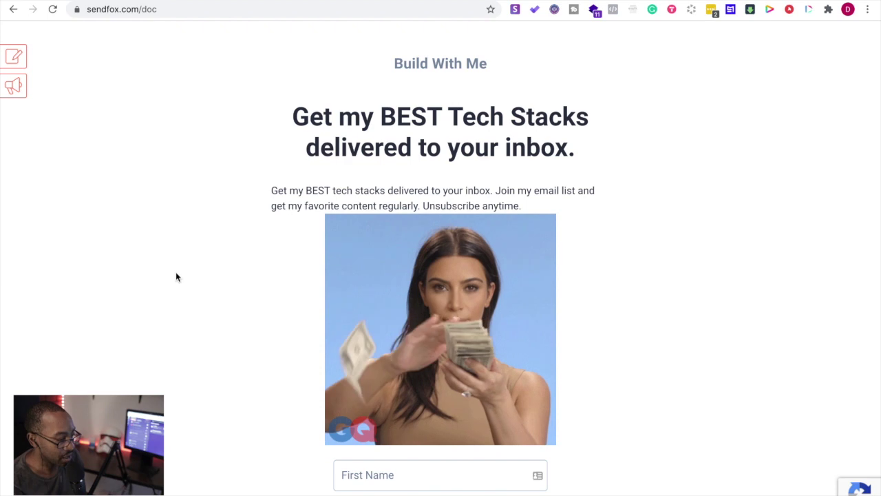
Step: Examine the published page's heading, description, image, sign-up form and the link for reading first
scroll(499, 355, "down", 2)
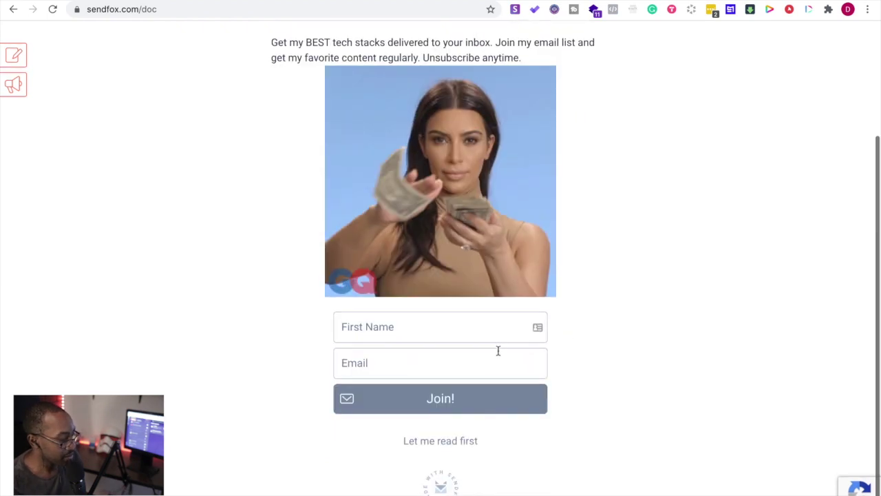
scroll(500, 355, "up", 2)
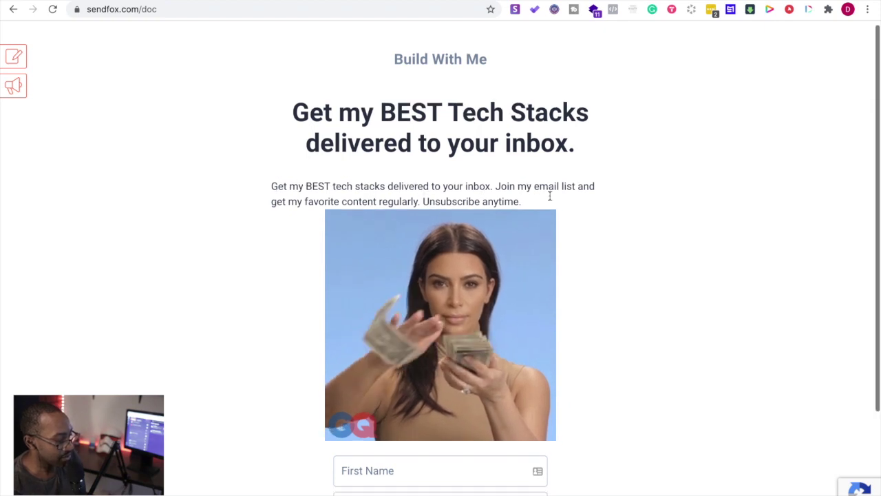
scroll(551, 193, "down", 2)
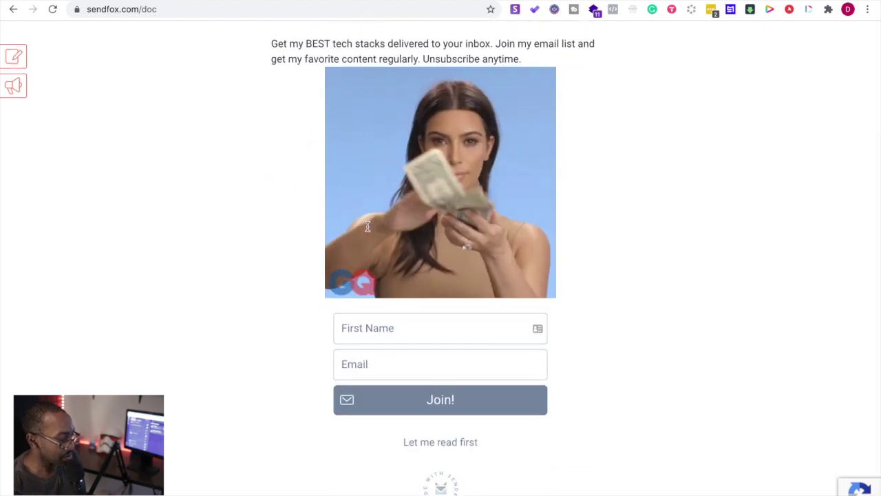
scroll(359, 217, "up", 2)
scroll(422, 181, "down", 2)
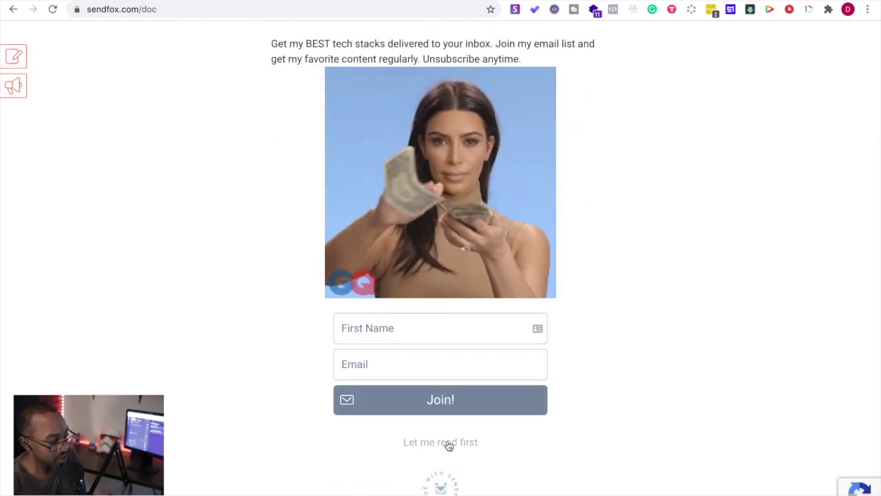
scroll(441, 358, "up", 2)
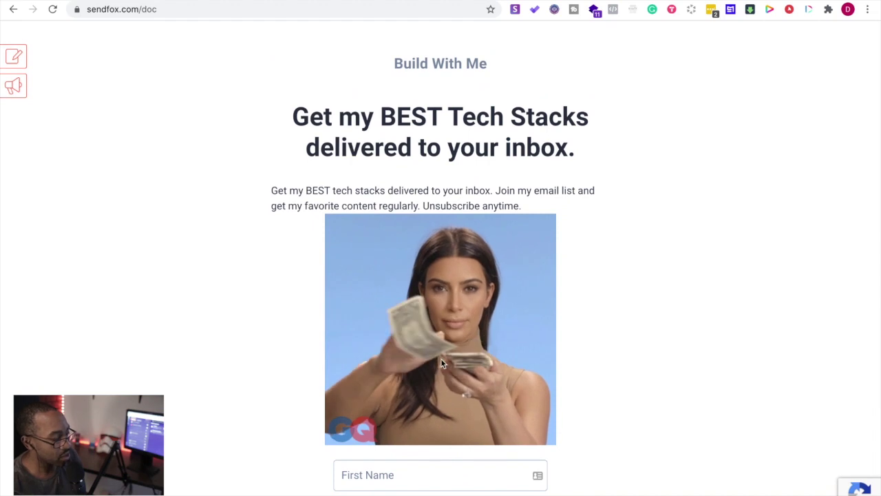
scroll(443, 363, "down", 1)
scroll(443, 363, "down", 1)
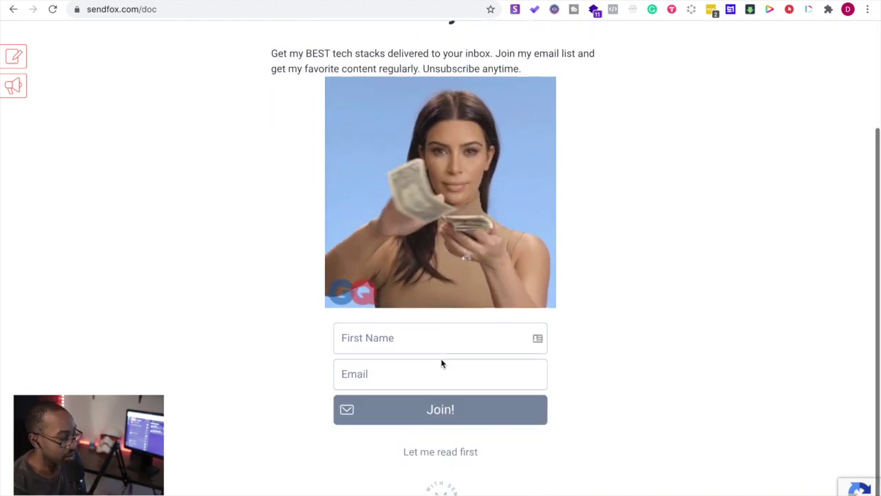
Step: Choose to read first on the published page and examine the videos in its content feed
left_click(463, 452)
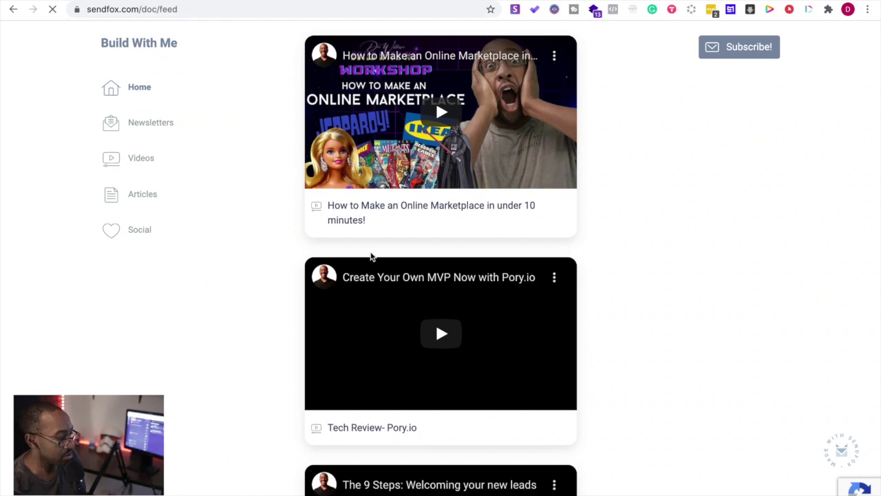
scroll(394, 274, "down", 4)
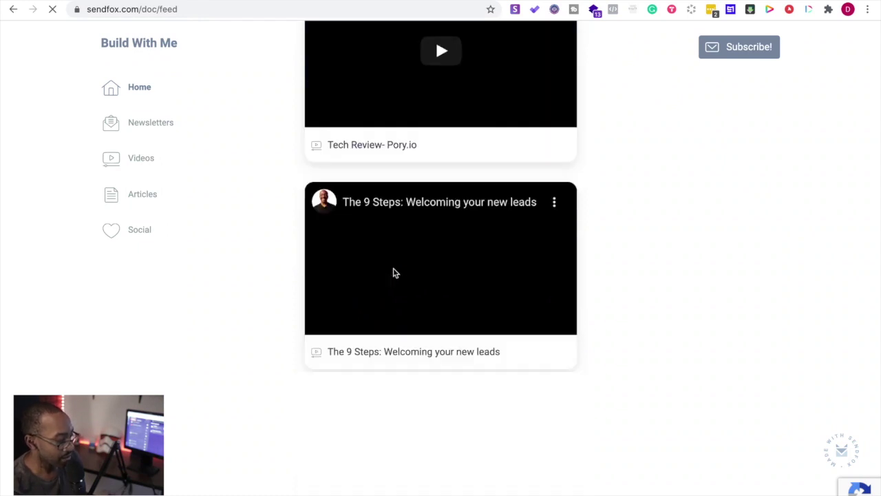
scroll(393, 272, "up", 4)
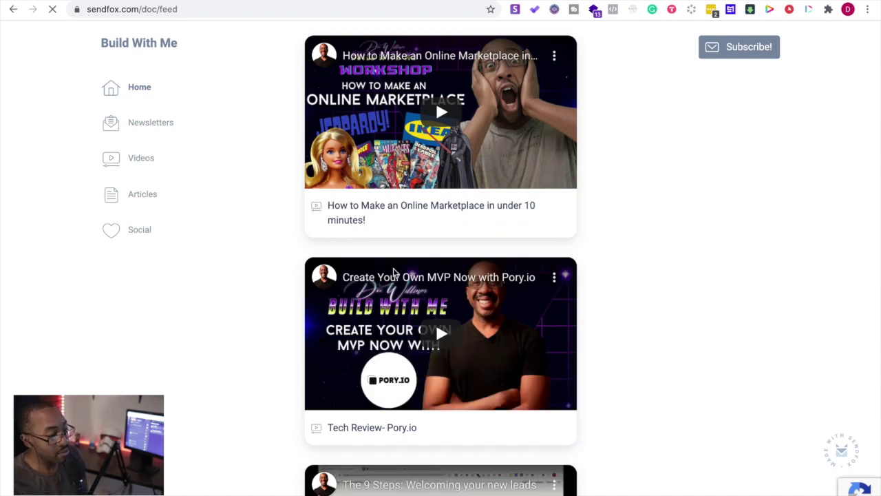
Step: Open the feed's subscription form and review it, then close the published page to return to the Smart Page Editor
left_click(756, 48)
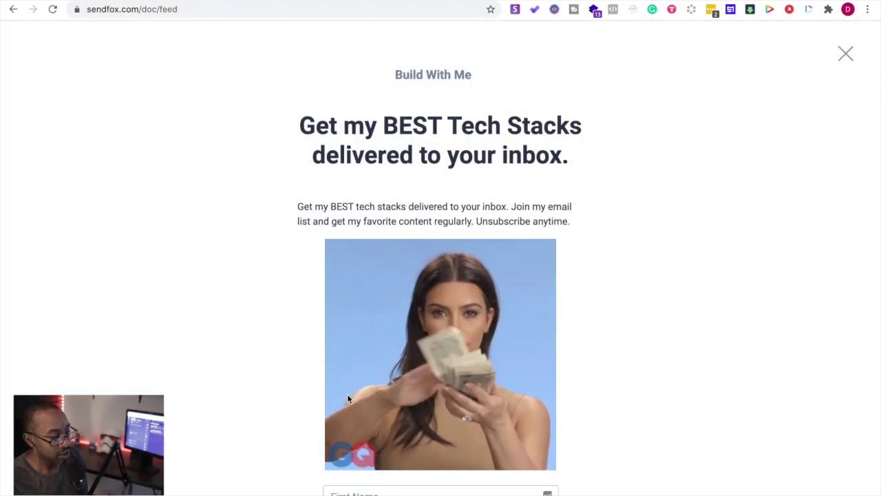
scroll(559, 472, "down", 3)
scroll(407, 389, "up", 3)
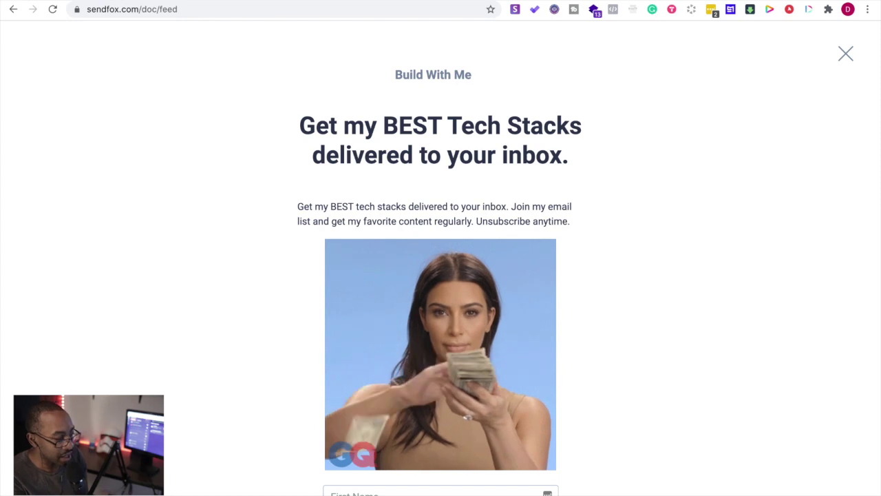
key("super+w")
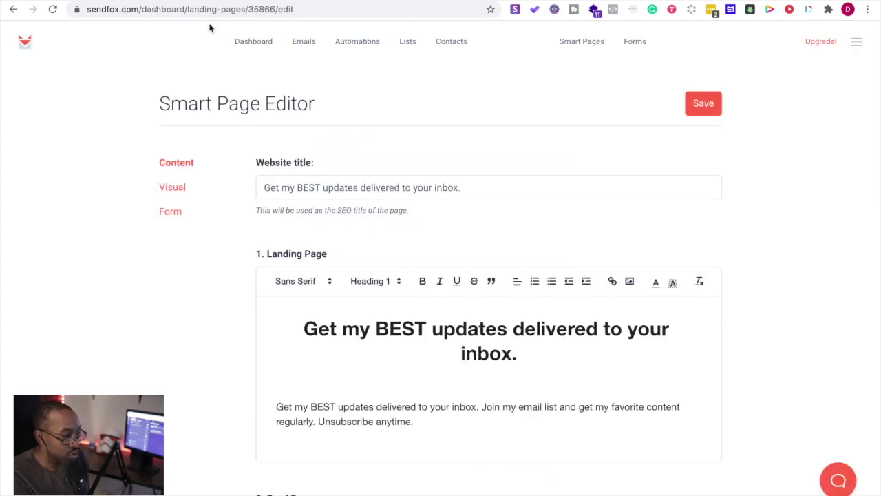